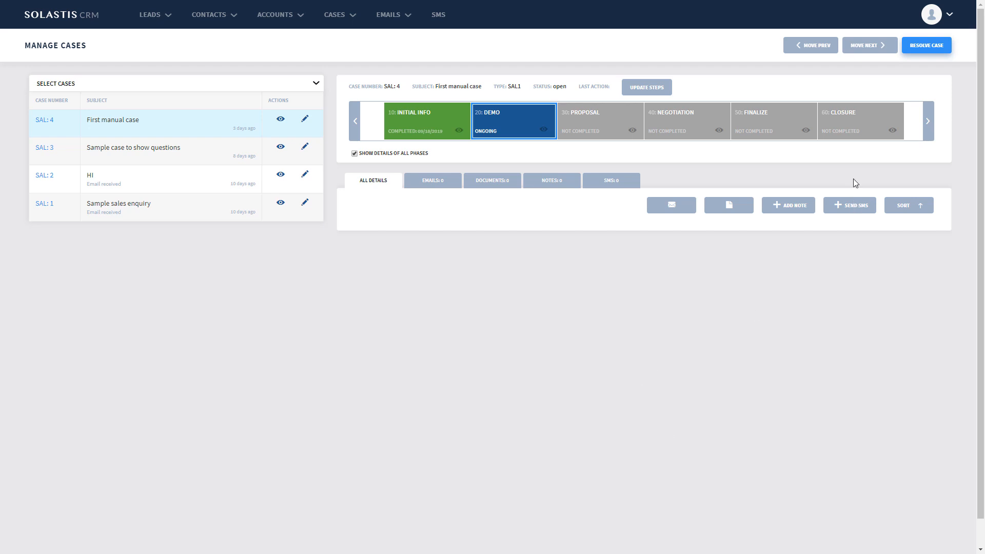
# - Create a task template in the administration area titled Support with the description "For support purpose"
pyautogui.click(949, 19)
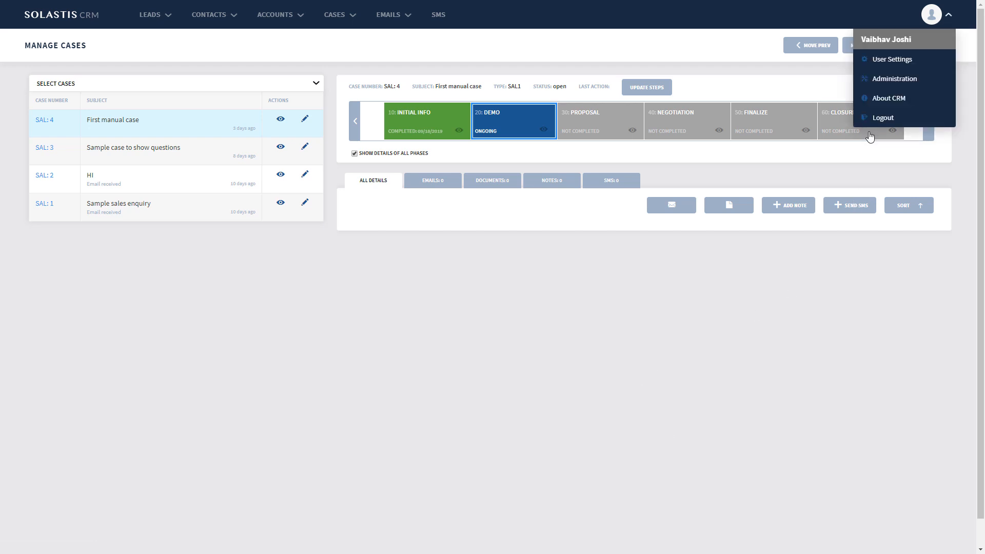
pyautogui.click(894, 80)
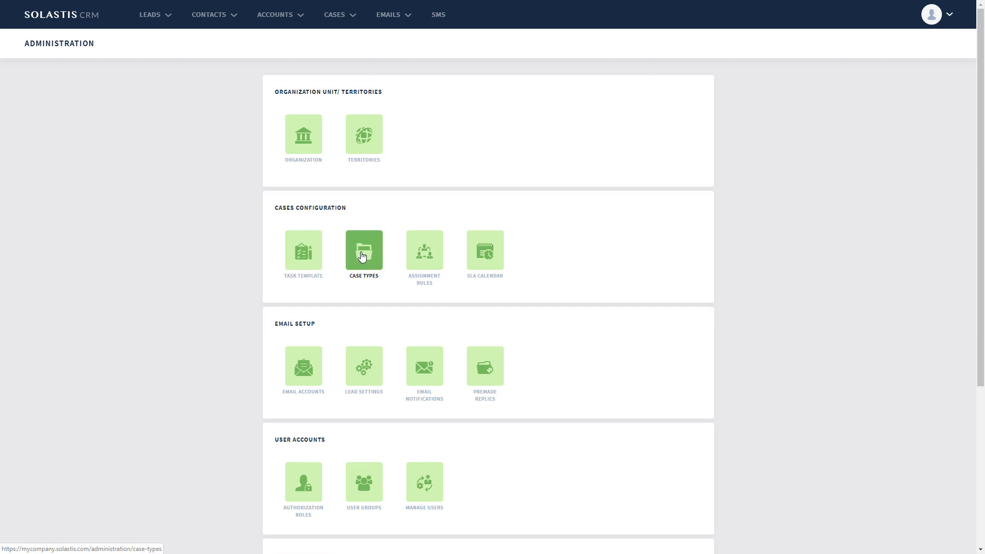
pyautogui.click(301, 258)
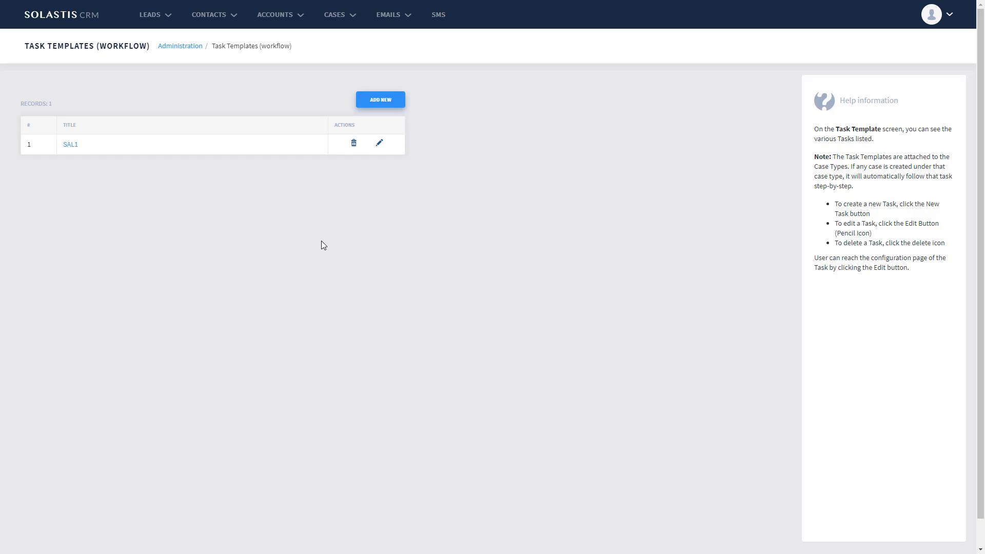
pyautogui.click(380, 100)
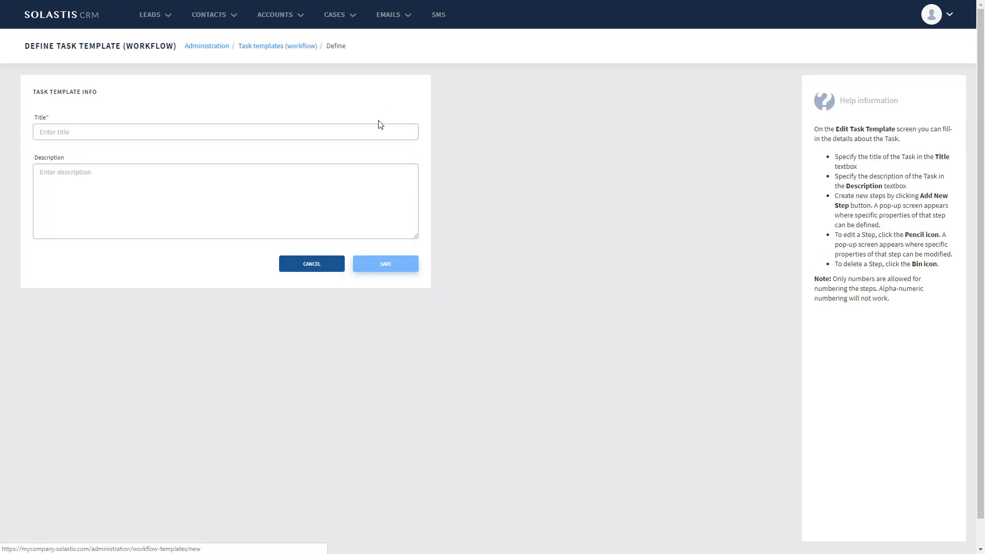
pyautogui.click(275, 130)
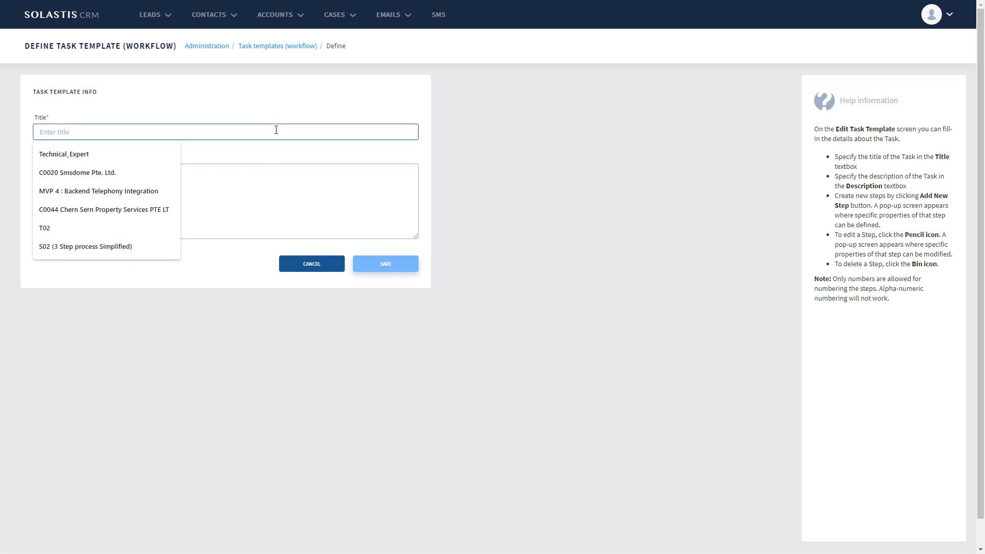
pyautogui.write('Suppor')
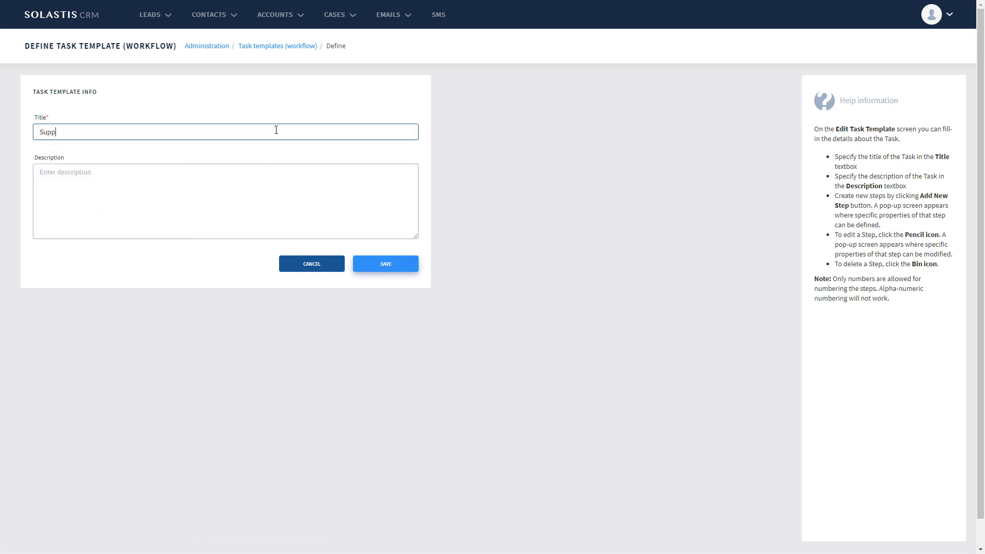
pyautogui.write('t')
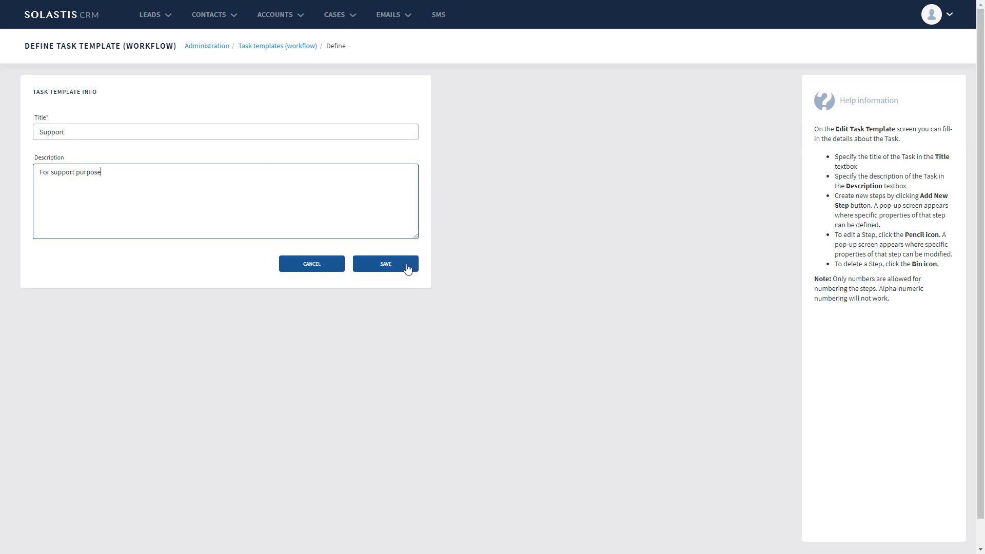
pyautogui.click(407, 266)
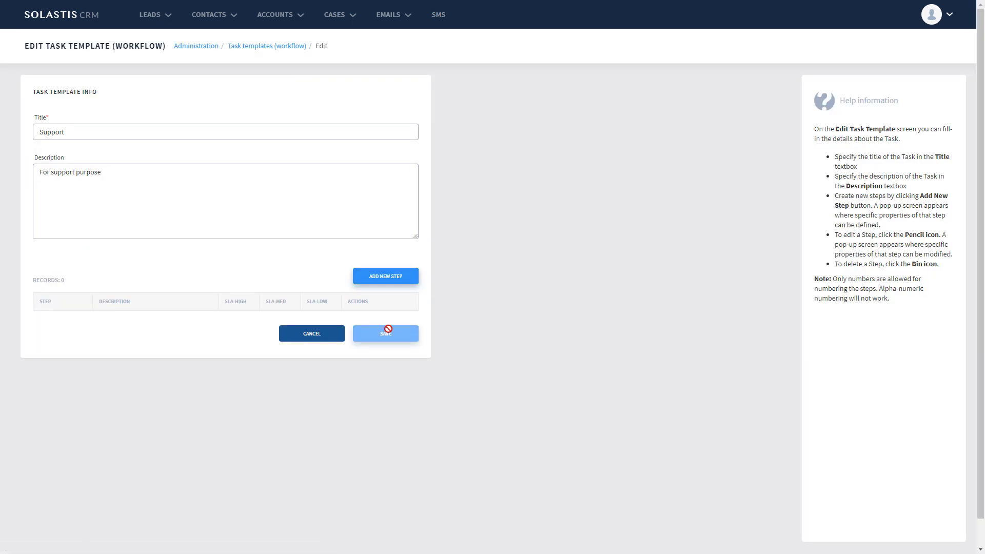
# - Add step 10 with the description "Intial Troubleshoot" to the Support task template
pyautogui.click(386, 279)
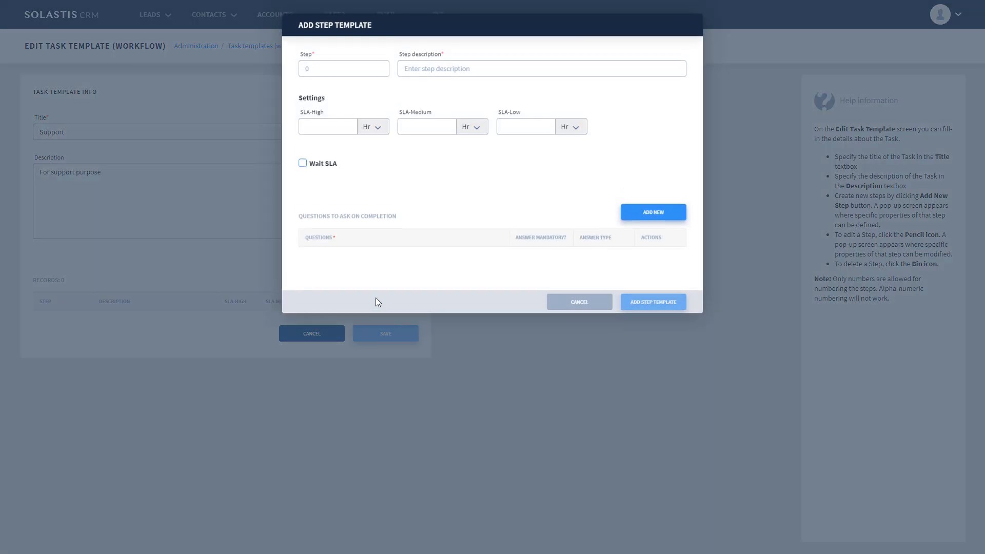
pyautogui.click(344, 69)
pyautogui.write('10')
pyautogui.press('Tab')
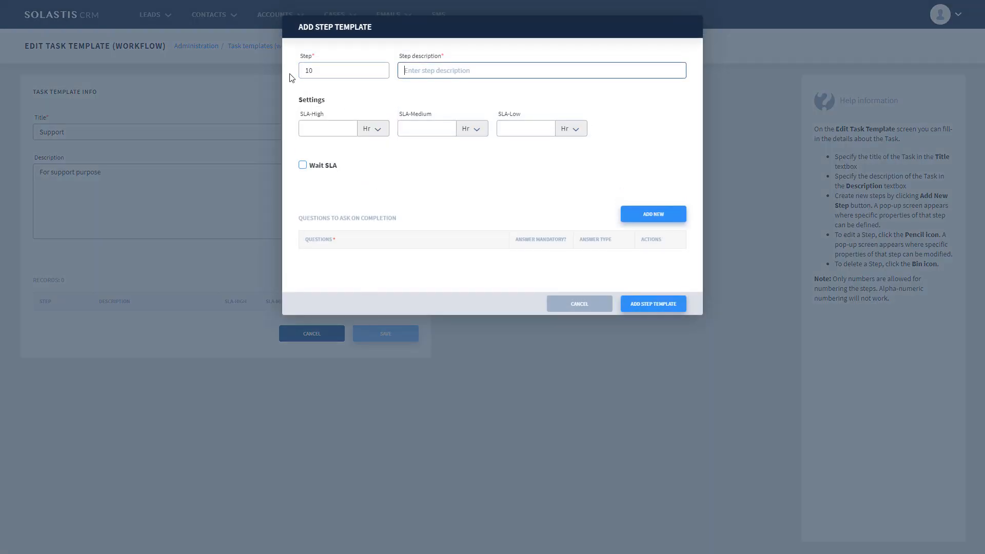
pyautogui.write('Intial Troubleshoot')
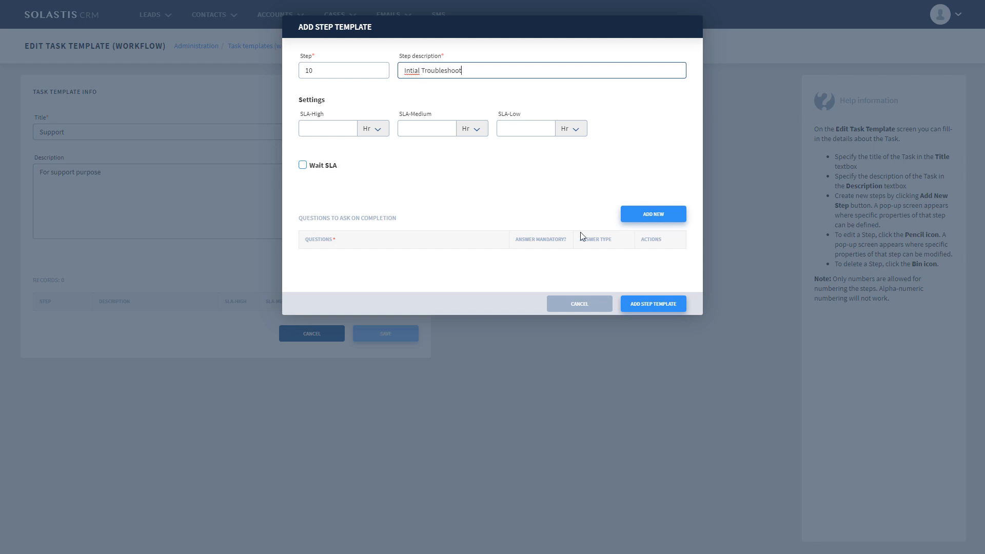
pyautogui.click(663, 306)
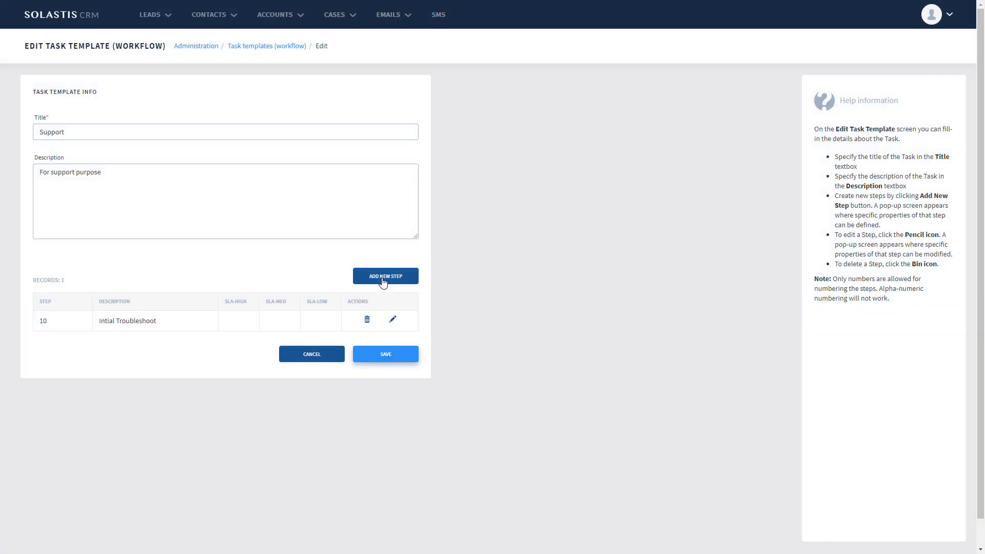
# - Add step 20 with the description "Testing" to the Support task template
pyautogui.click(383, 280)
pyautogui.click(346, 72)
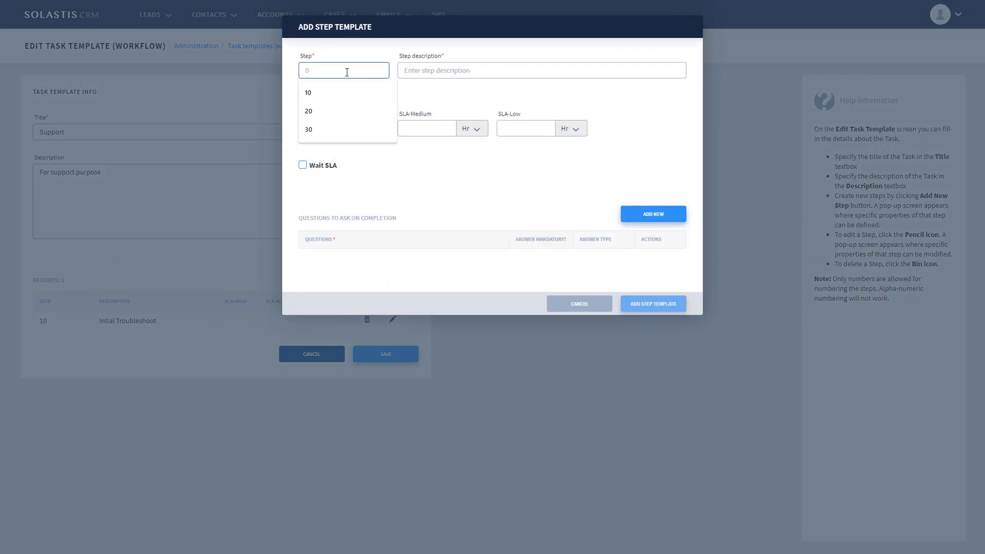
pyautogui.write('20')
pyautogui.press('Tab')
pyautogui.write('Testi')
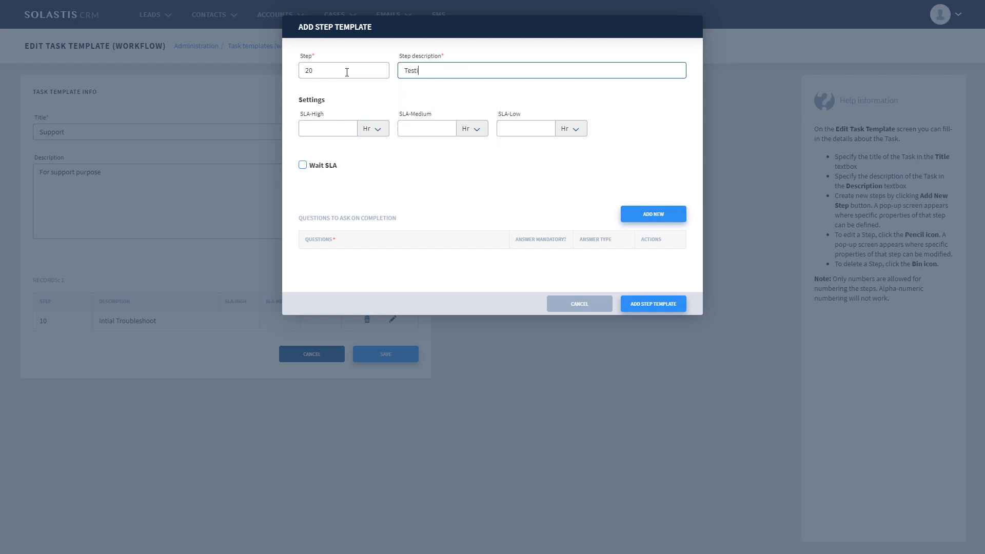
pyautogui.write('ng')
pyautogui.click(658, 303)
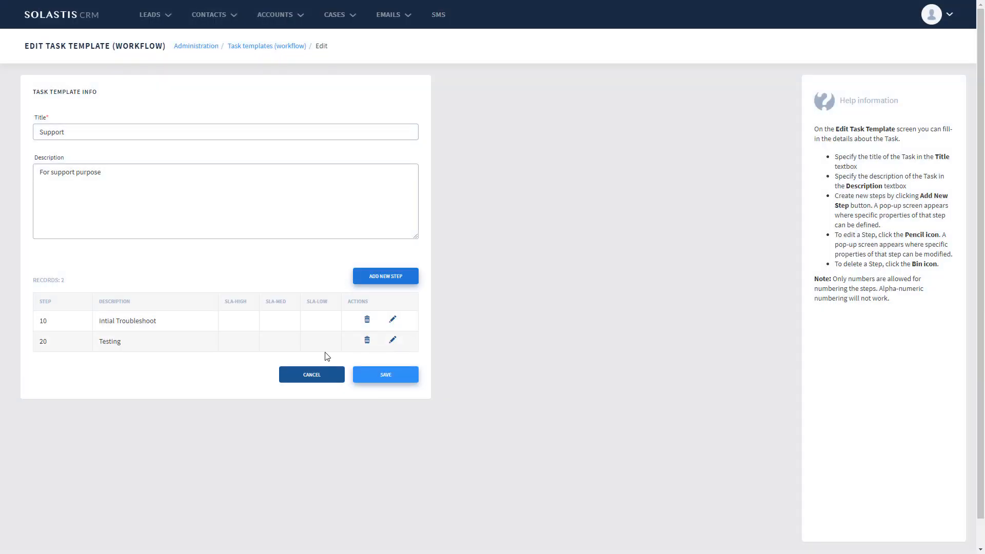
# - Add step 30 with the description "Closure" to the Support task template
pyautogui.click(380, 277)
pyautogui.write('Fin')
pyautogui.press('BackSpace')
pyautogui.press('BackSpace')
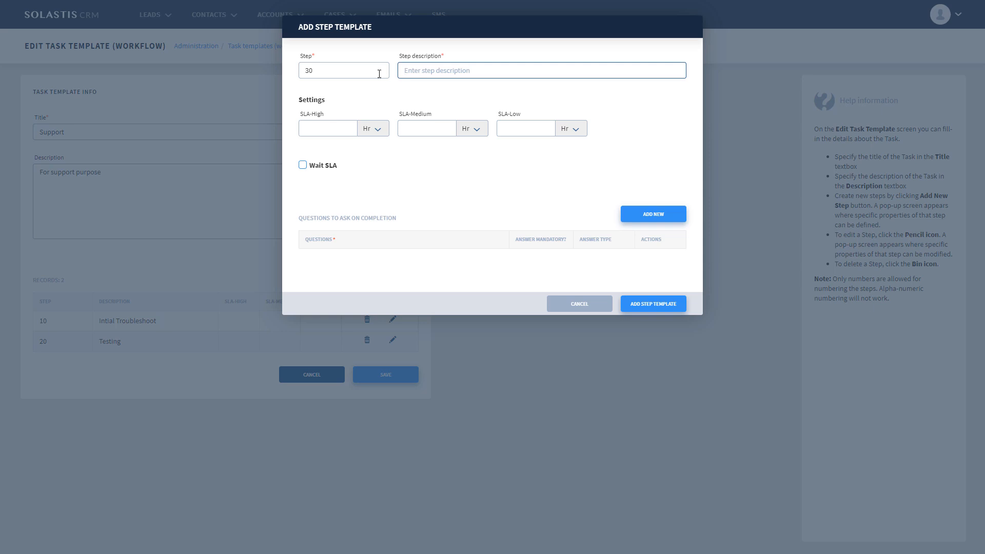
pyautogui.write('Closure')
pyautogui.click(663, 306)
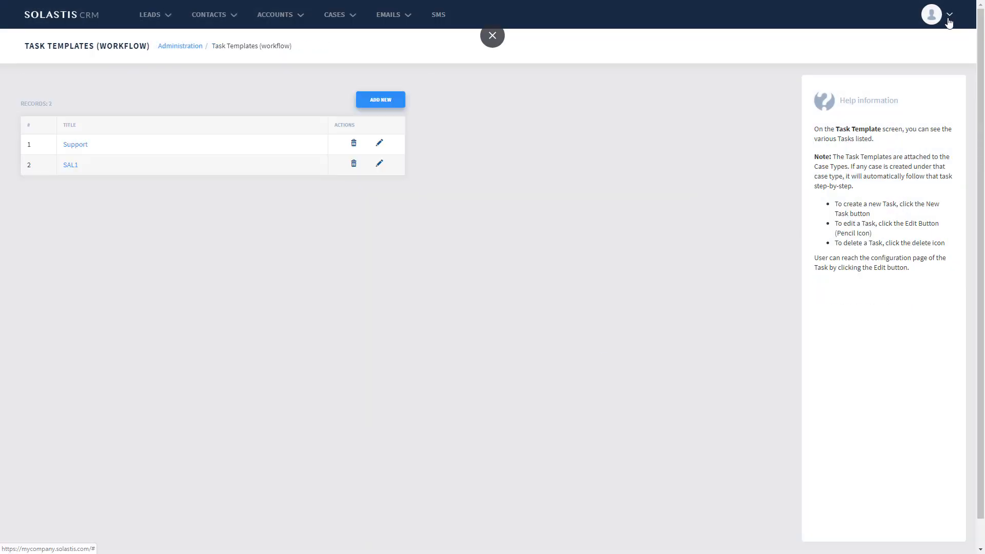
# - Start a new case type in the administration area named SUP1 with the description "For software support"
pyautogui.click(949, 20)
pyautogui.click(893, 76)
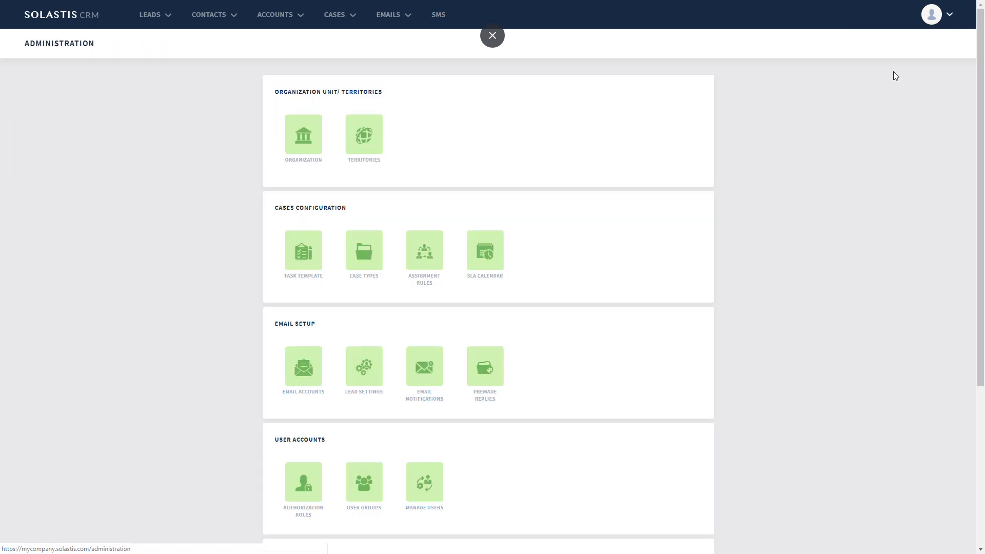
pyautogui.click(373, 261)
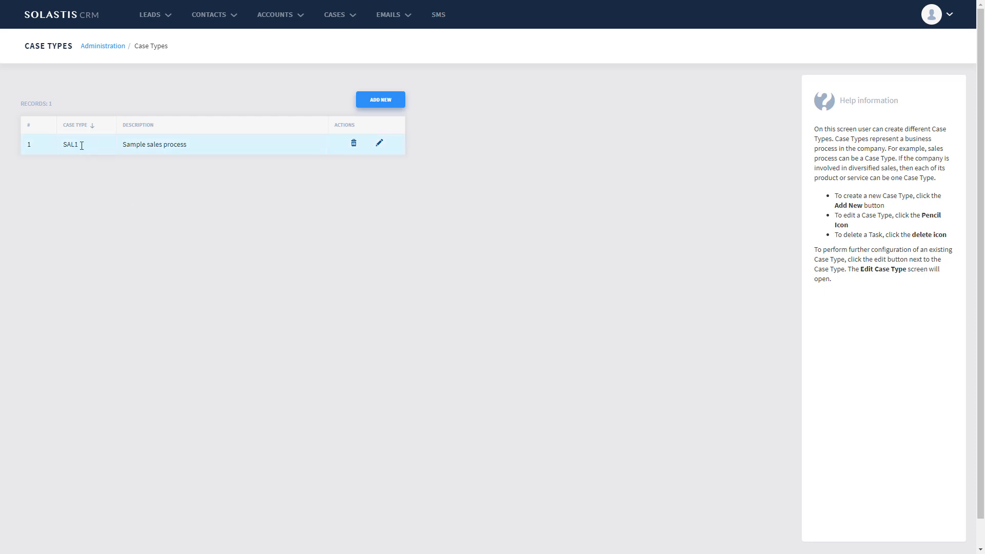
pyautogui.click(385, 101)
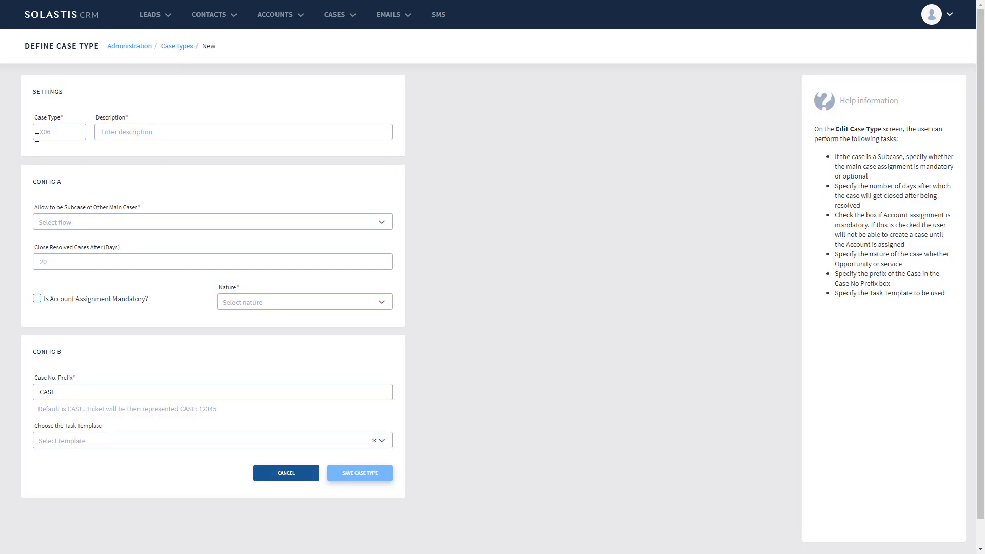
pyautogui.click(41, 134)
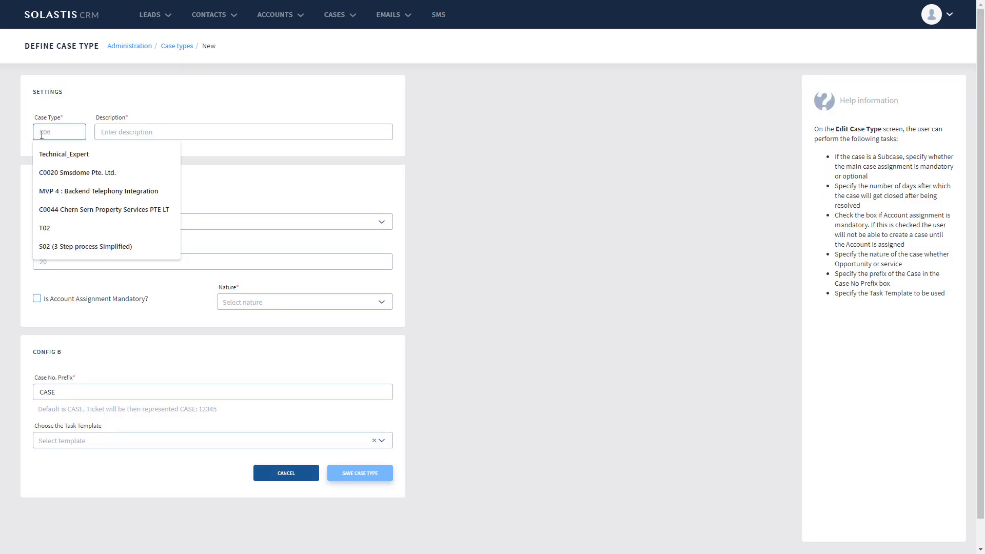
pyautogui.write('SUP1')
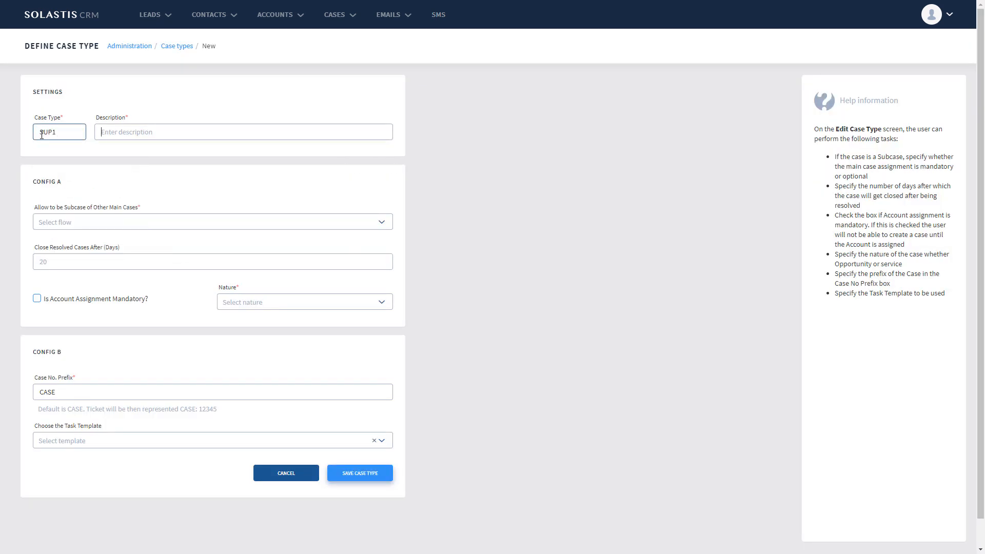
pyautogui.press('Tab')
pyautogui.write('For ')
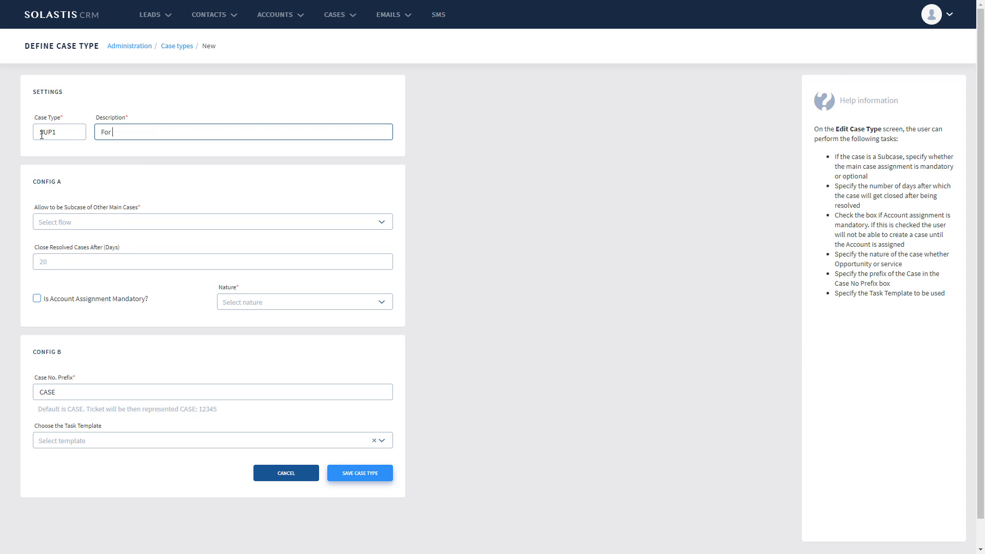
pyautogui.write('software support')
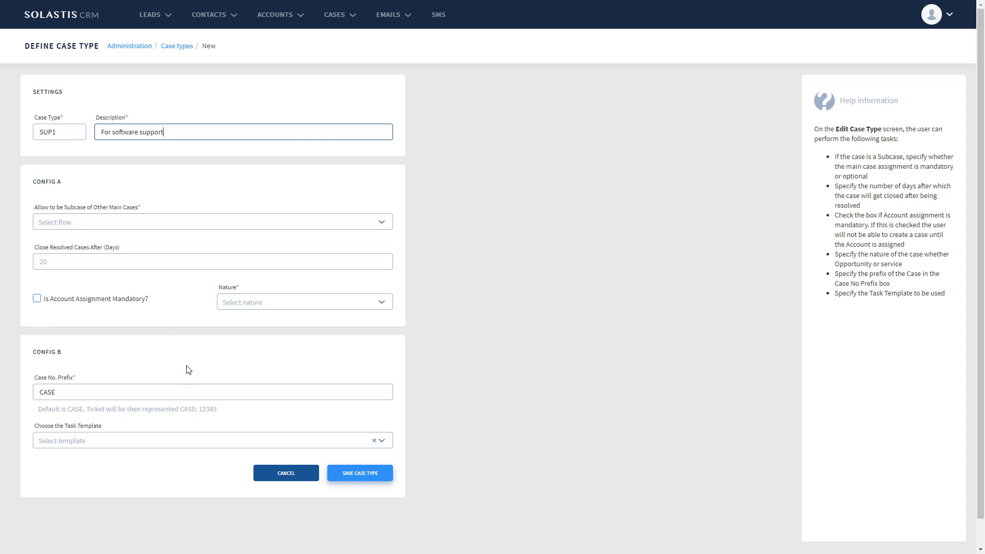
# - Set the case type's subcase option to "Main case is disabled" and its nature to Service
pyautogui.click(99, 225)
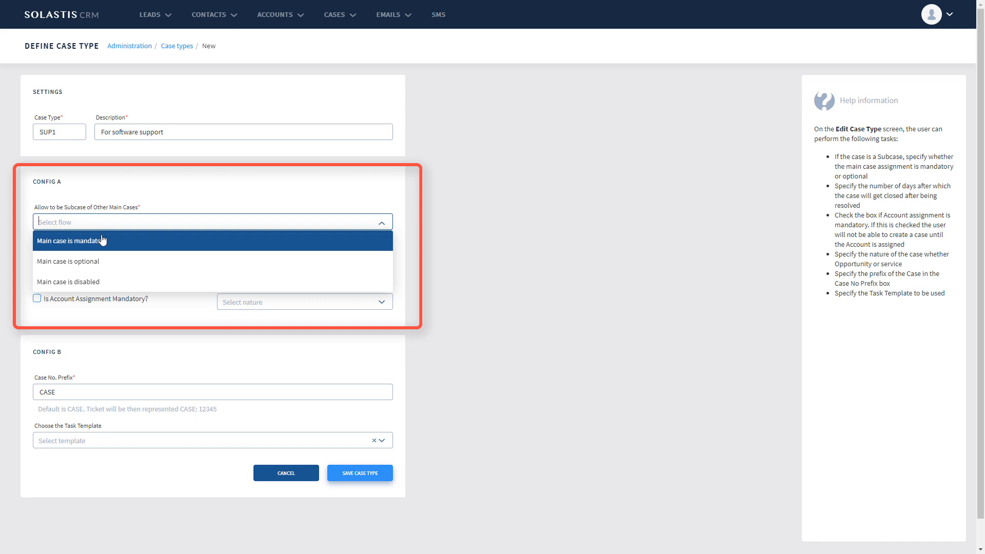
pyautogui.click(105, 281)
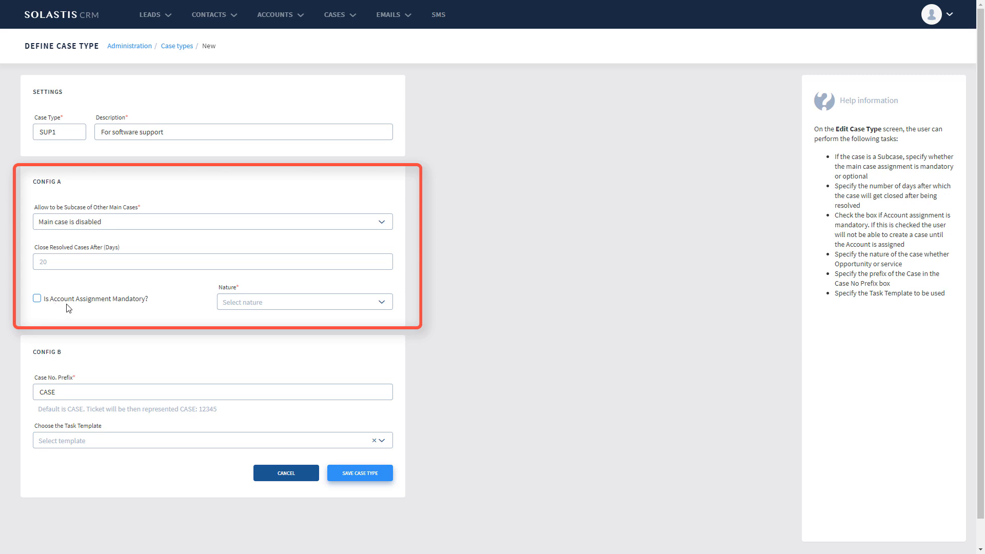
pyautogui.click(384, 306)
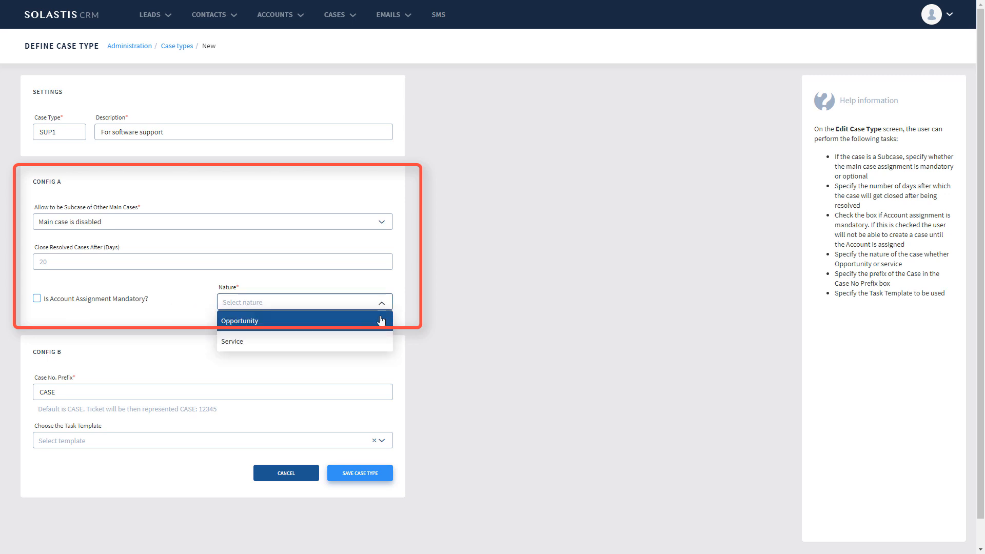
pyautogui.click(256, 342)
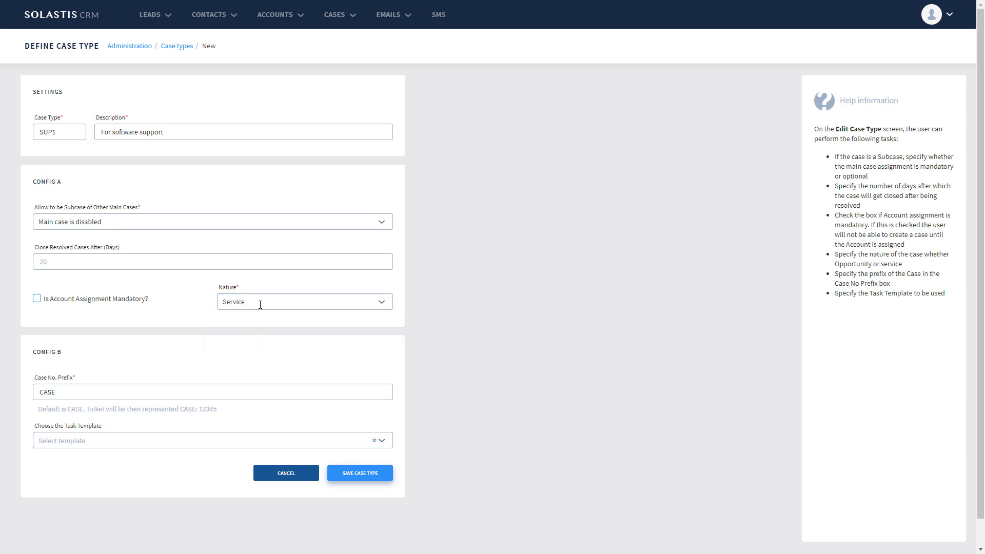
# - Save the case type with the case number prefix SER and the task template "Support: For support purpose"
pyautogui.click(61, 392)
pyautogui.hotkey('ctrl', 'a')
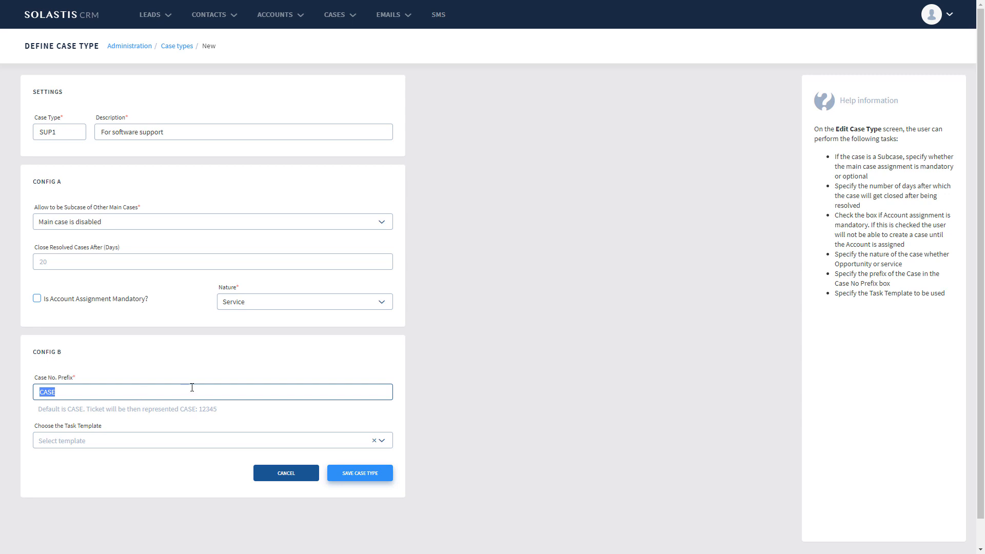
pyautogui.write('SER')
pyautogui.scroll(-1, 136, 461)
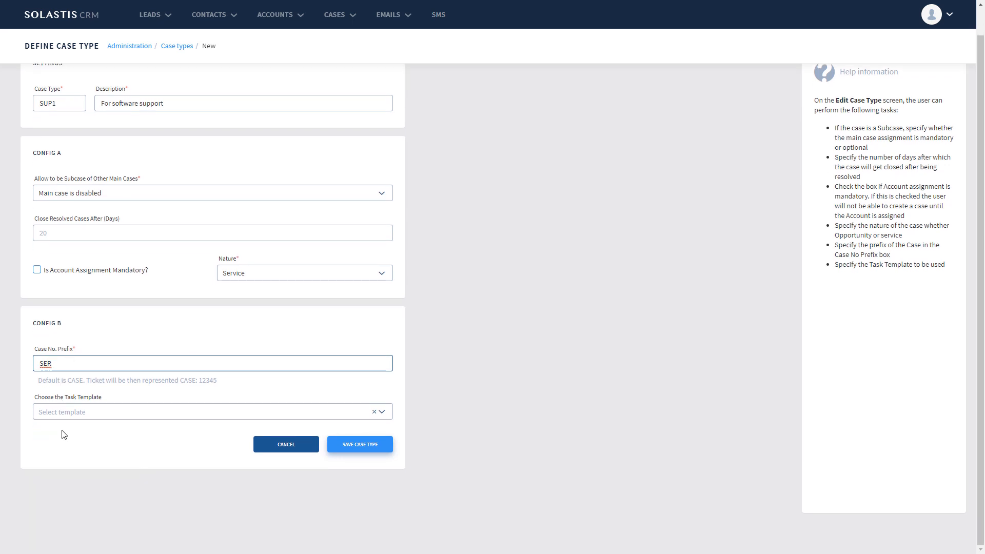
pyautogui.click(384, 417)
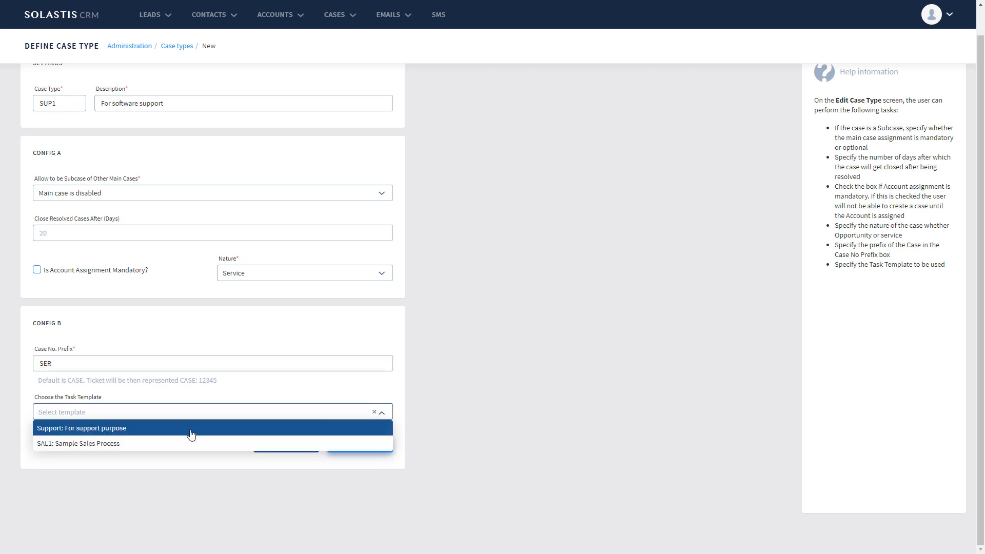
pyautogui.click(118, 431)
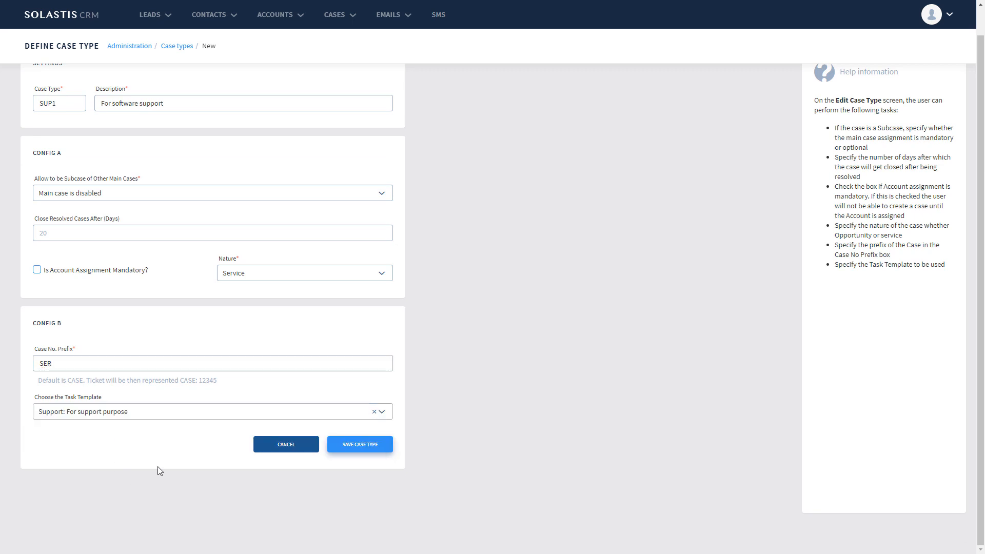
pyautogui.click(359, 445)
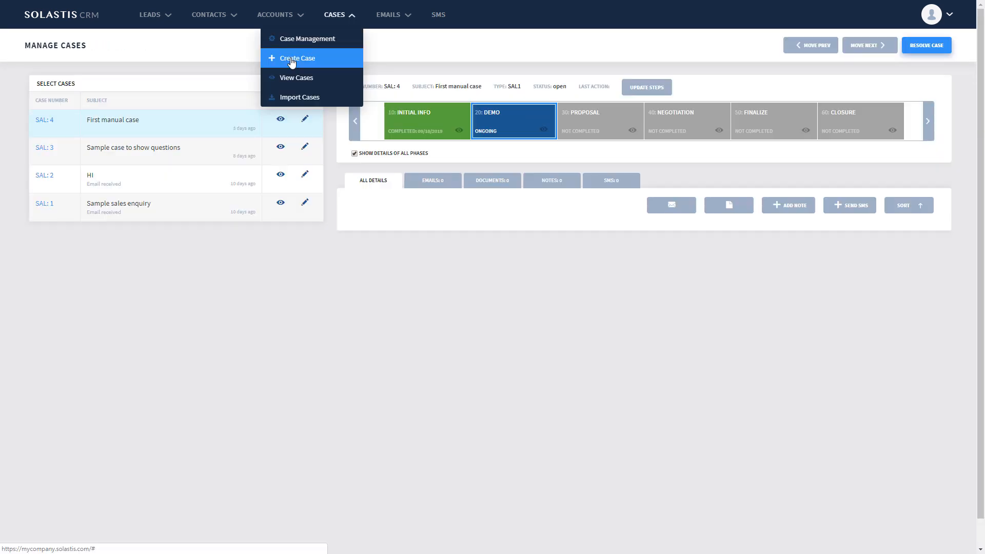
# - Start a new case with the subject "Windows software problem" and the status Open
pyautogui.click(291, 60)
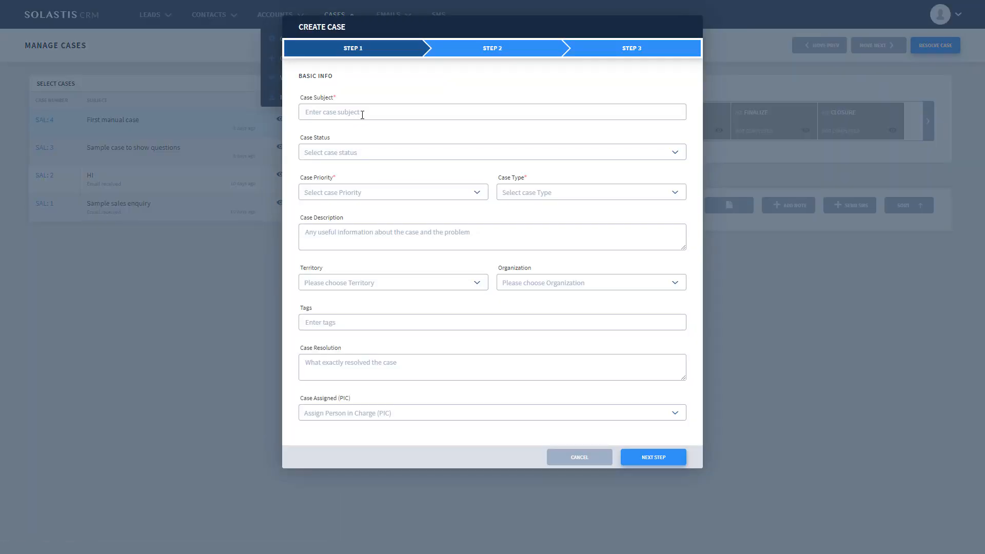
pyautogui.click(362, 113)
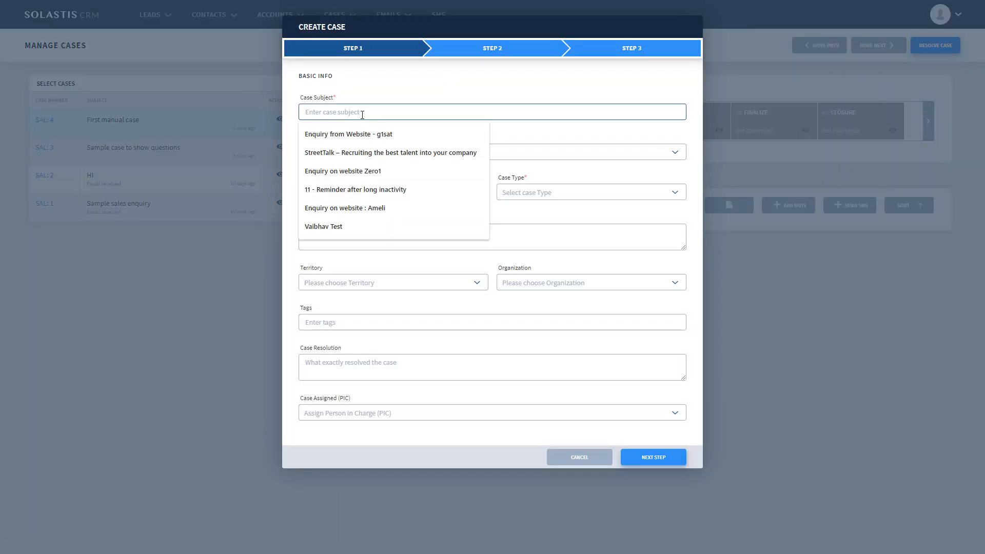
pyautogui.write('Windows')
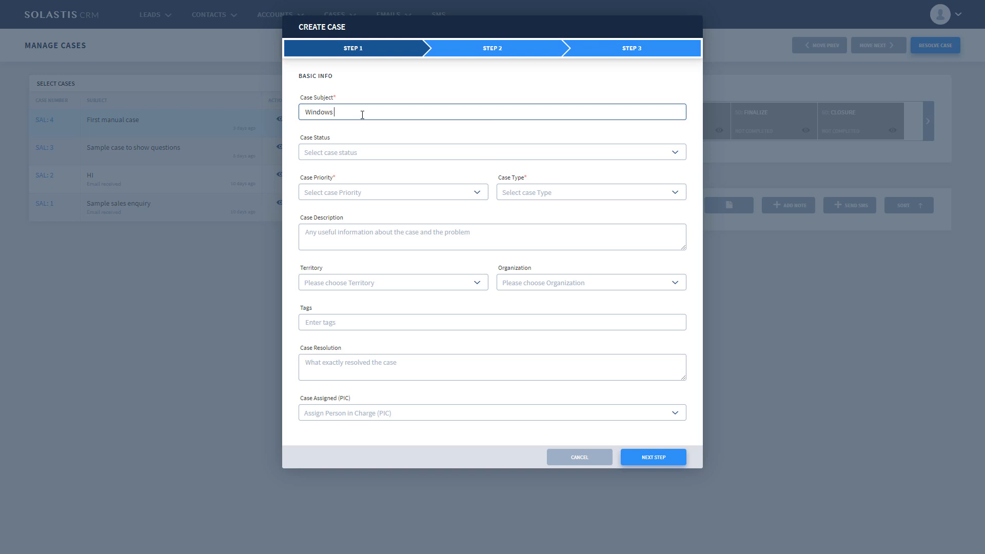
pyautogui.write(' software problem')
pyautogui.click(400, 153)
pyautogui.click(400, 169)
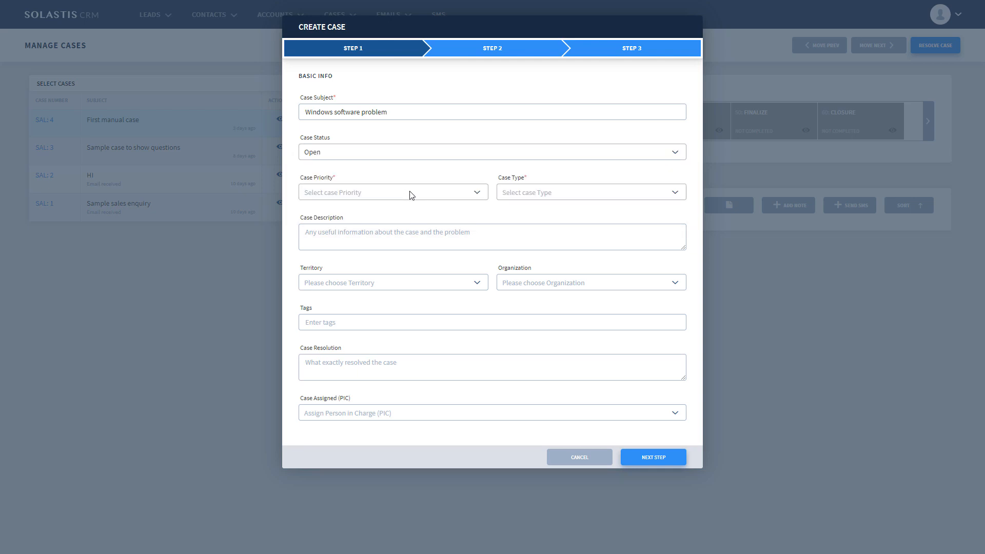
# - Set the case priority to Medium and the case type to "SUP1: For software support", and proceed to the contacts step
pyautogui.click(409, 192)
pyautogui.click(407, 227)
pyautogui.click(589, 193)
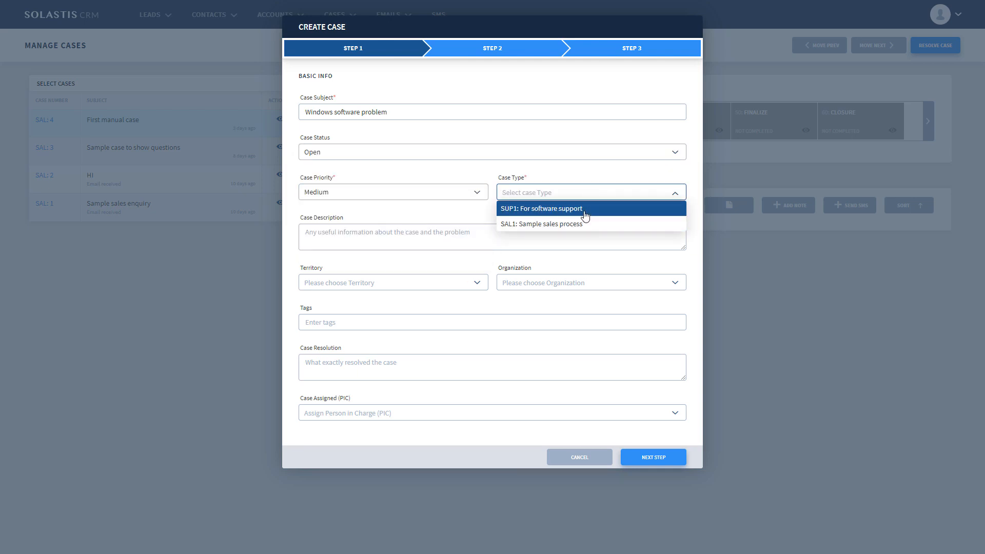
pyautogui.click(586, 210)
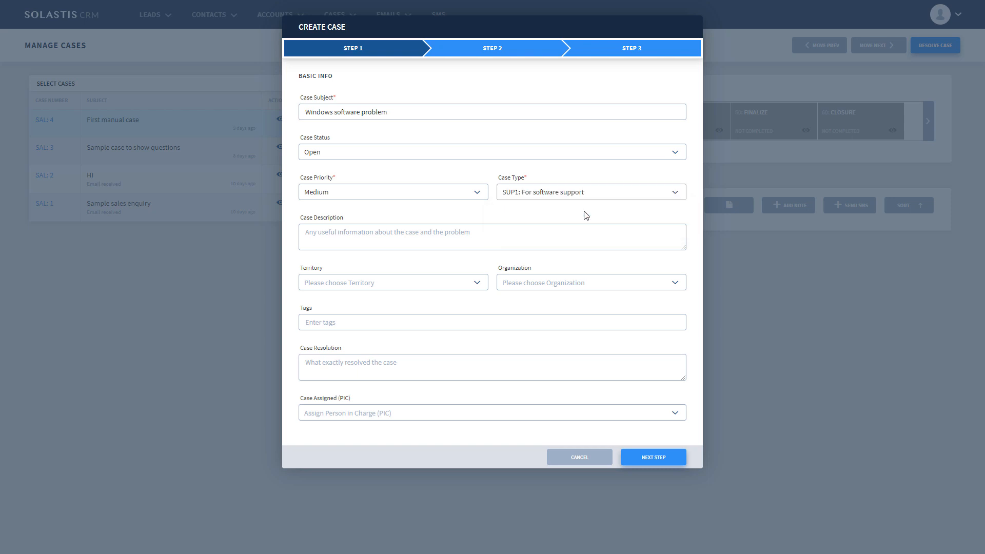
pyautogui.click(653, 458)
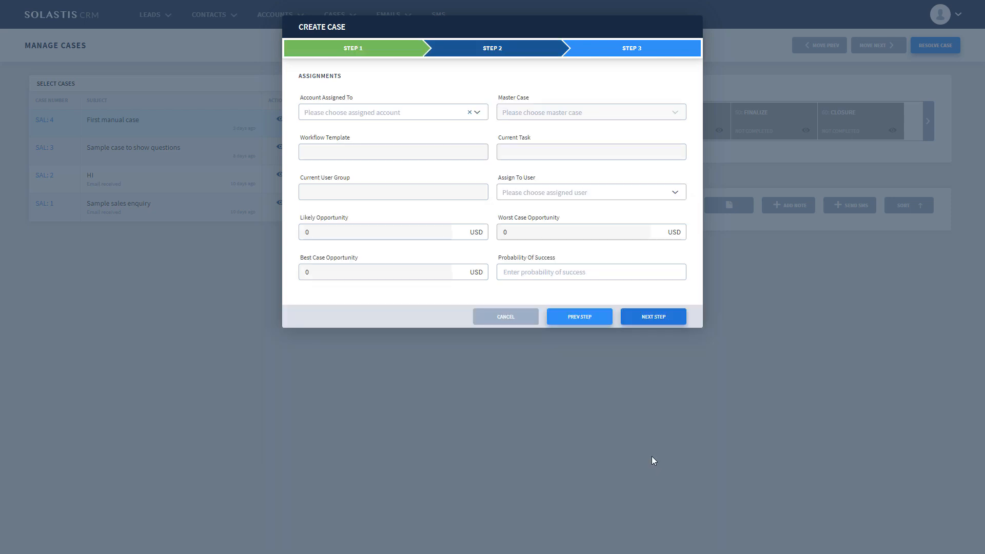
pyautogui.click(654, 321)
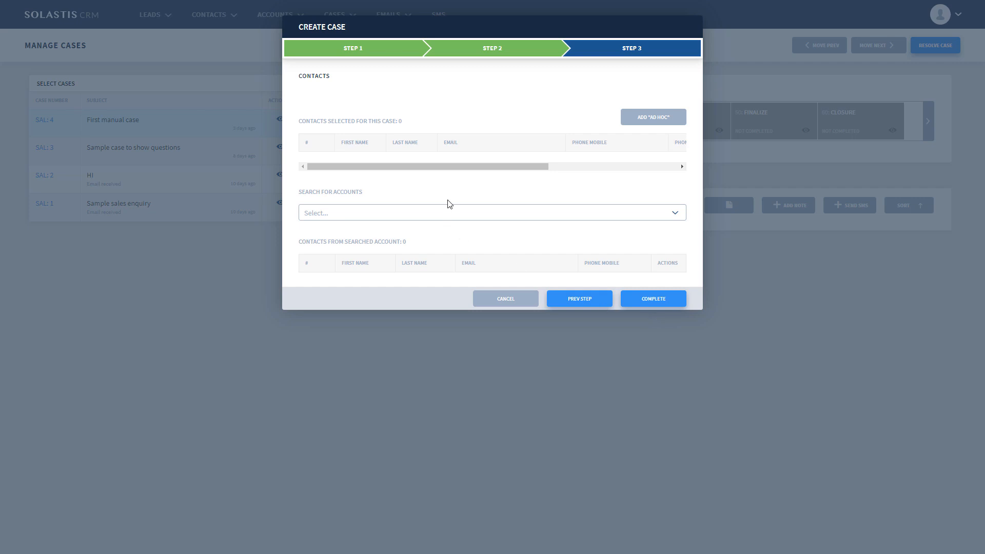
# - Add an ad hoc contact with the contact's first name, last name and e-mail, and complete the case
pyautogui.click(646, 124)
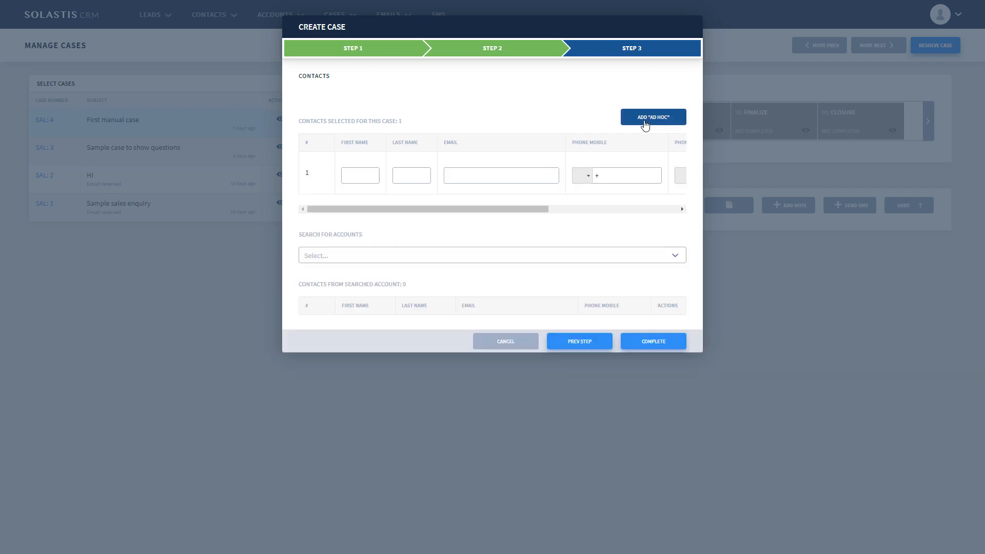
pyautogui.click(367, 176)
pyautogui.write('V')
pyautogui.press('Tab')
pyautogui.write('J')
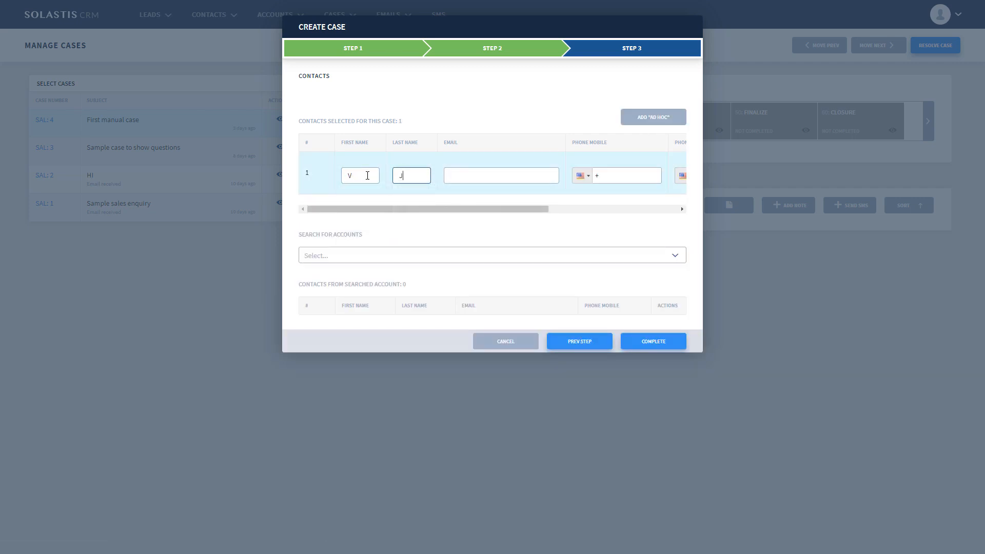
pyautogui.press('Tab')
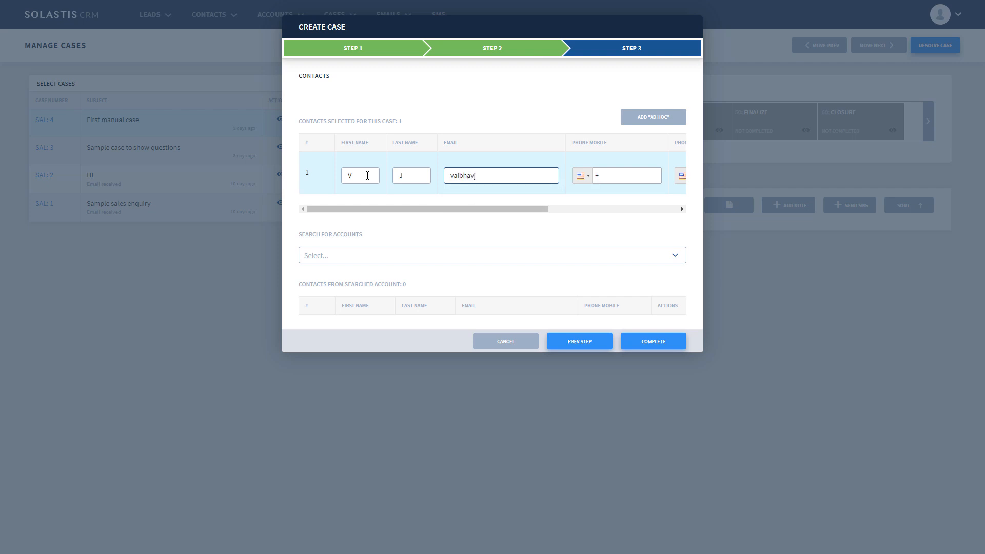
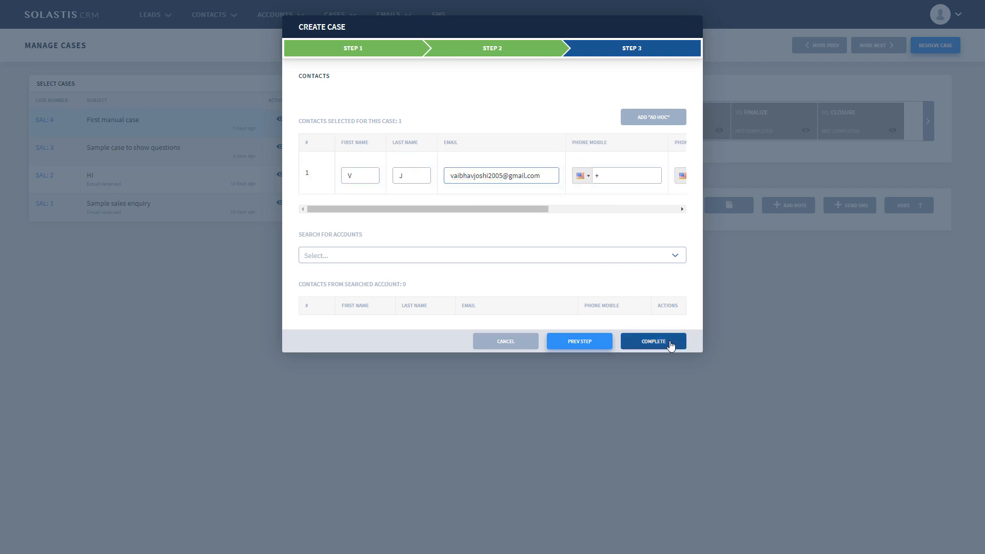
pyautogui.click(670, 342)
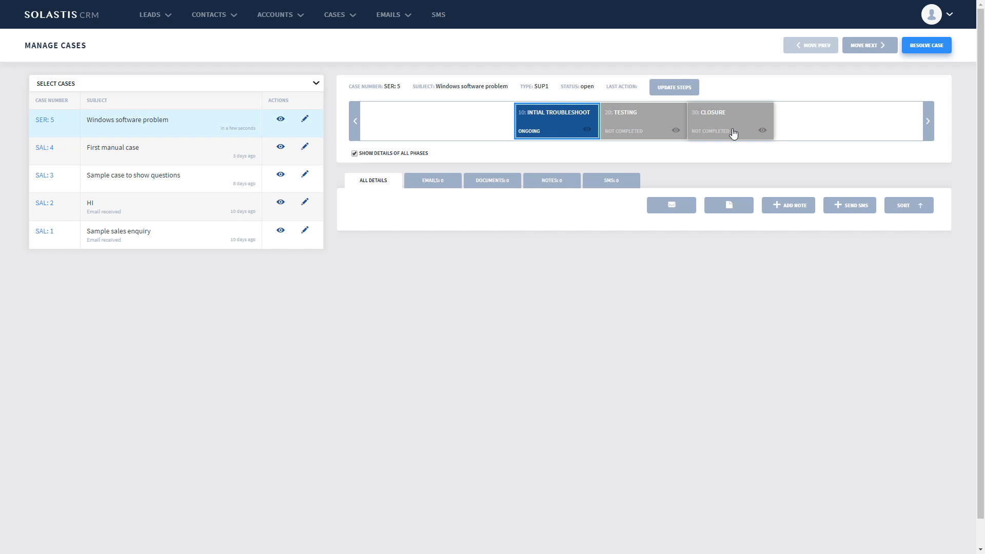
# - Filter the case list by the case type "SUP1: For software support"
pyautogui.click(260, 88)
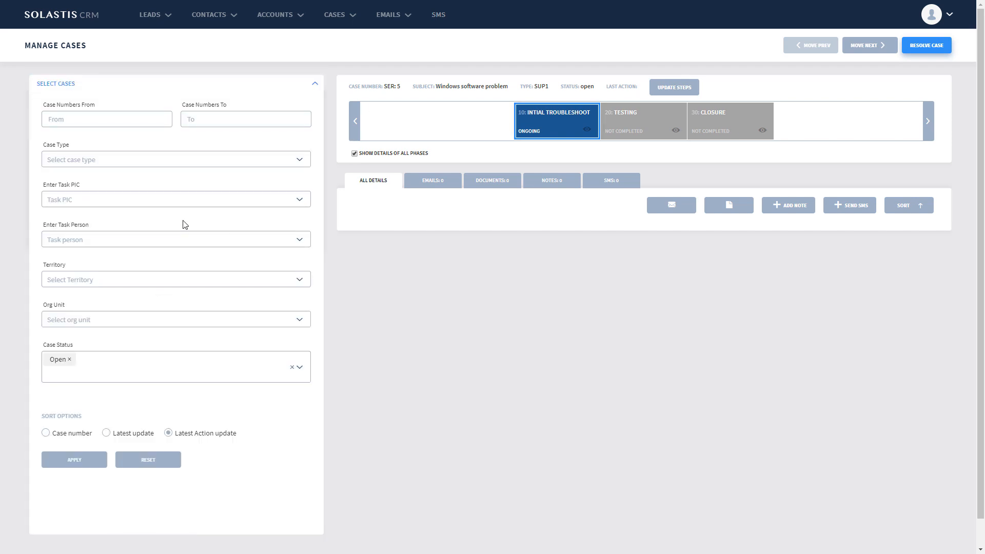
pyautogui.click(182, 160)
pyautogui.click(123, 183)
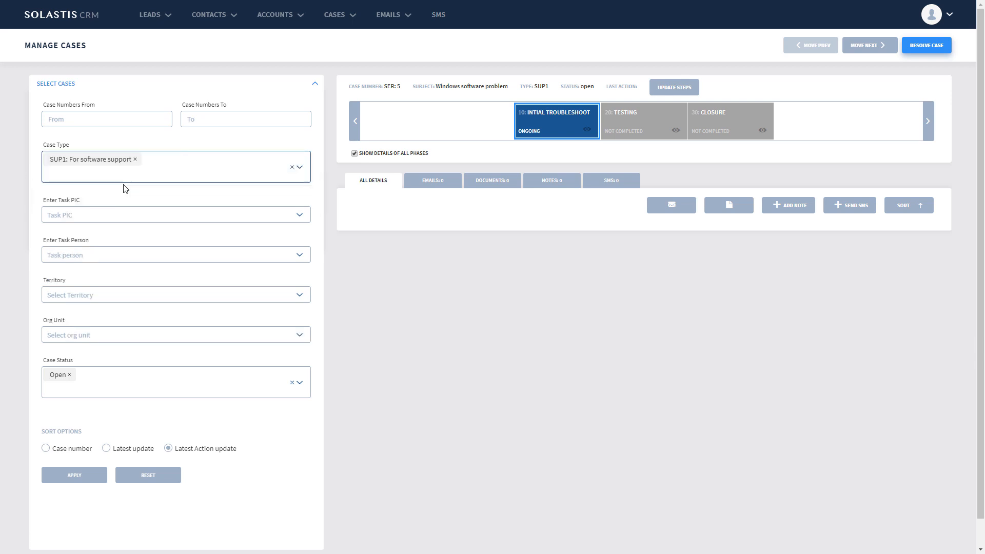
pyautogui.click(75, 474)
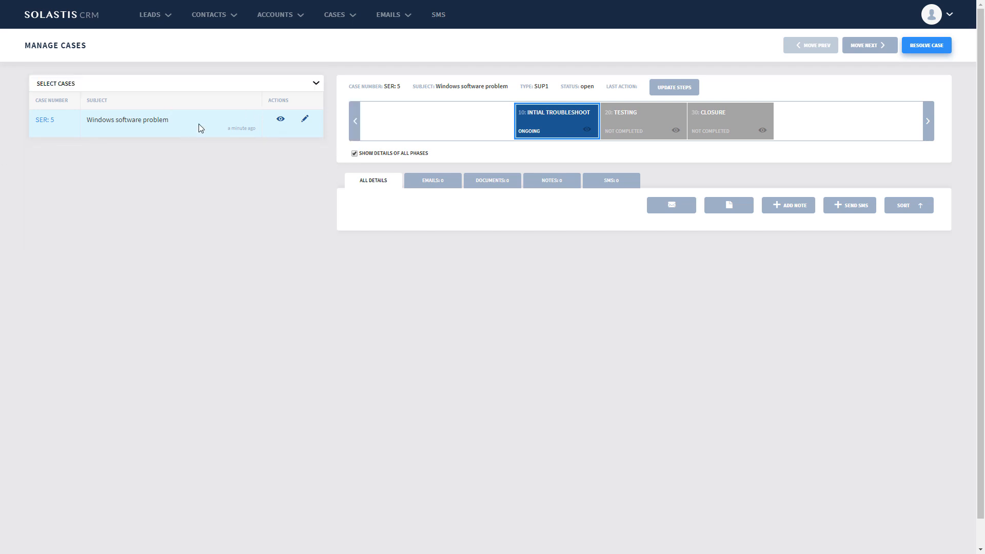
# - Replace the case type filter with "SAL1: Sample sales process" and apply it to the case list
pyautogui.click(298, 90)
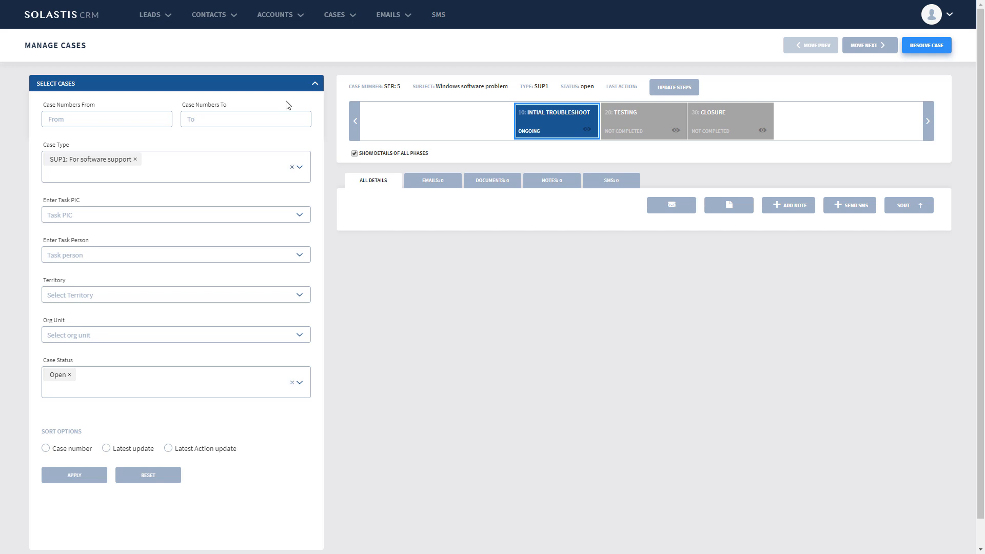
pyautogui.click(136, 167)
pyautogui.click(128, 194)
pyautogui.click(135, 159)
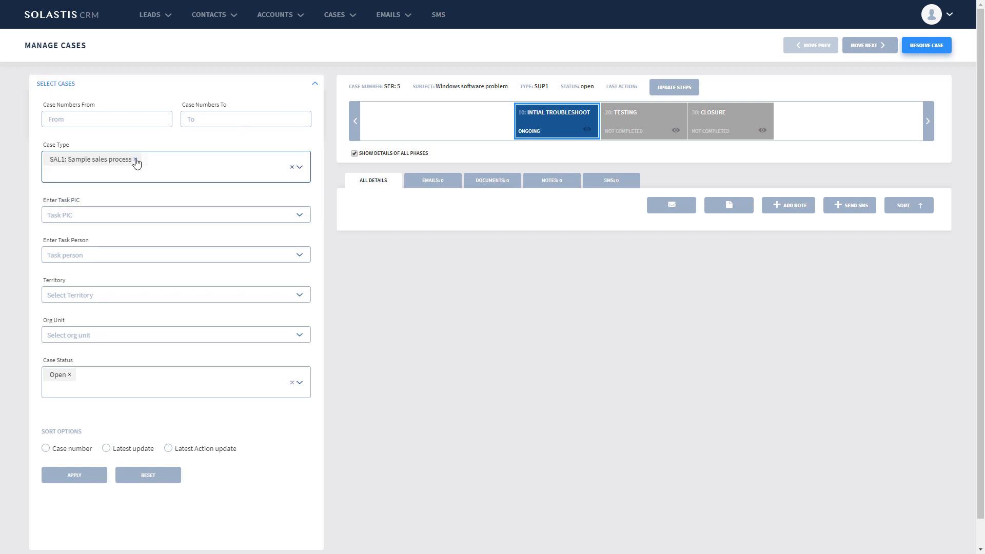
pyautogui.click(79, 478)
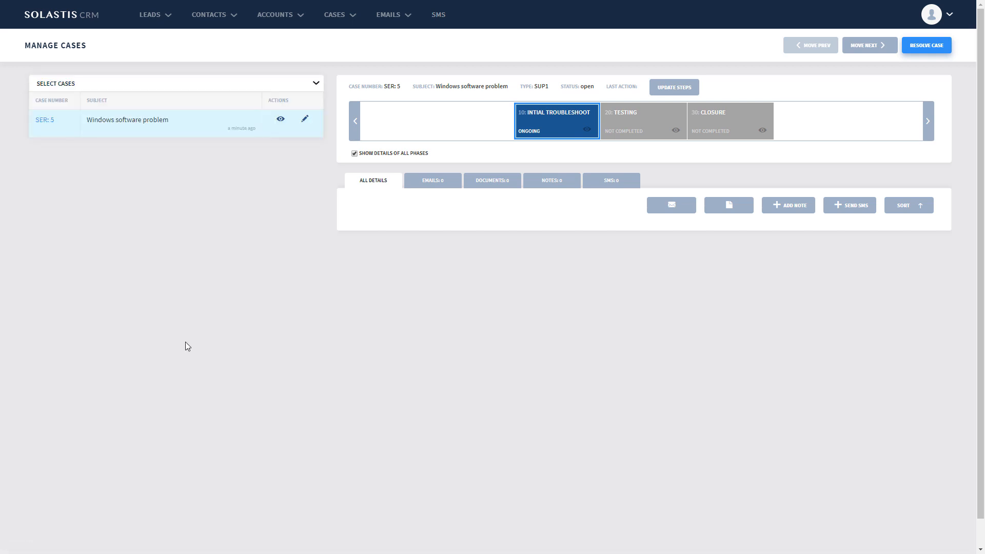